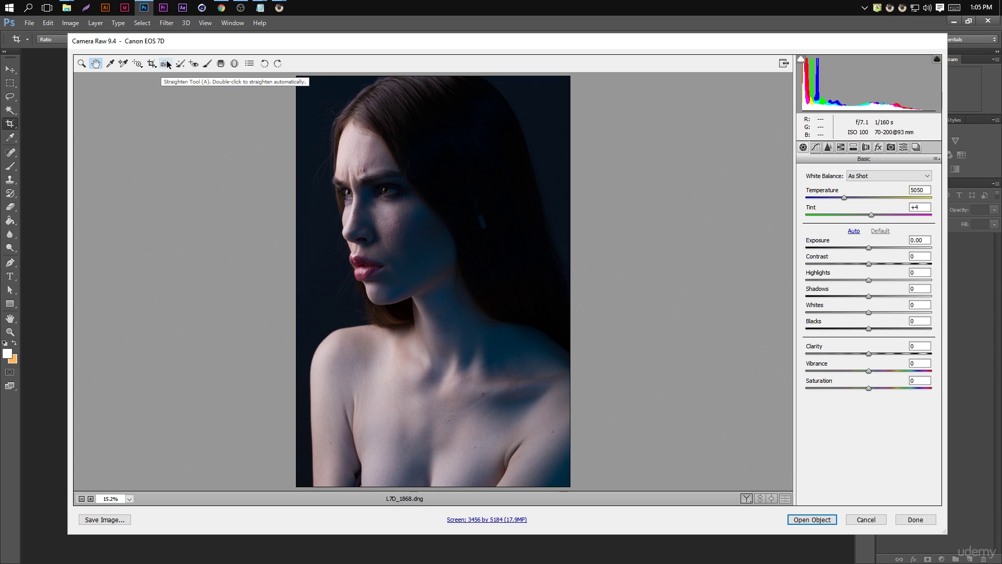
# Step: Try Red Eye Removal on the area around the woman's eye, and return to the Hand tool
pyautogui.click(194, 64)
pyautogui.moveTo(376, 183); pyautogui.dragTo(405, 202)
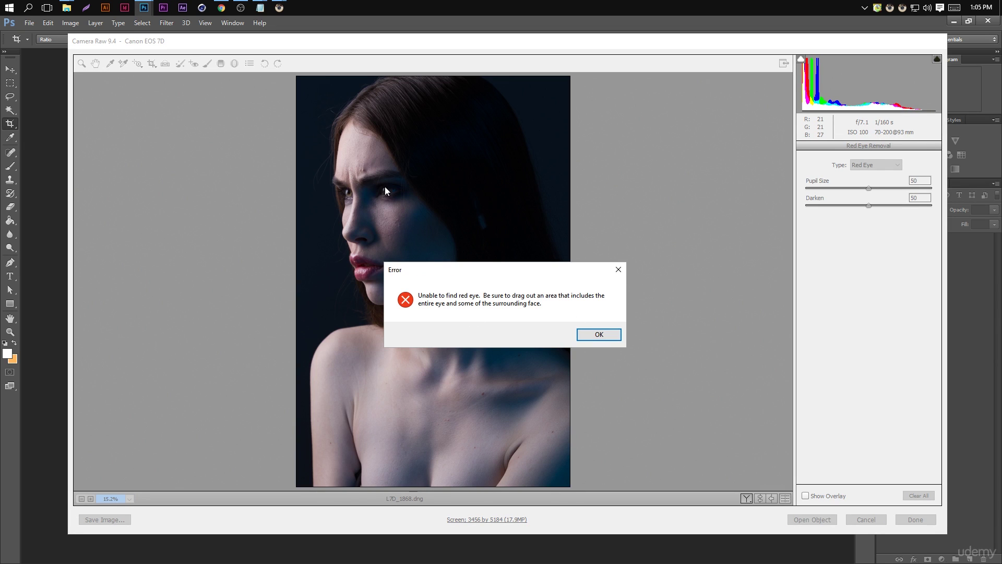
pyautogui.click(599, 334)
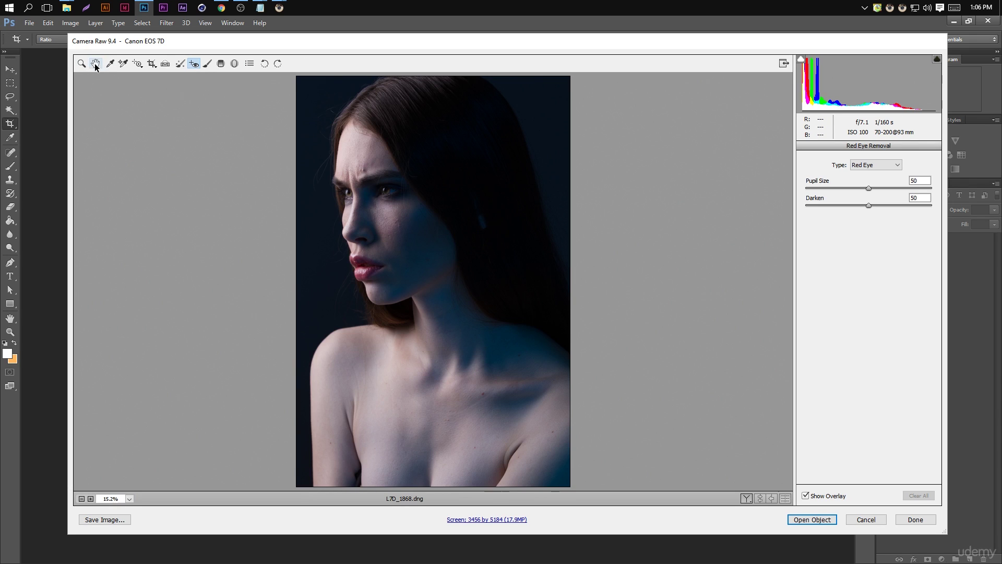
pyautogui.press('h')
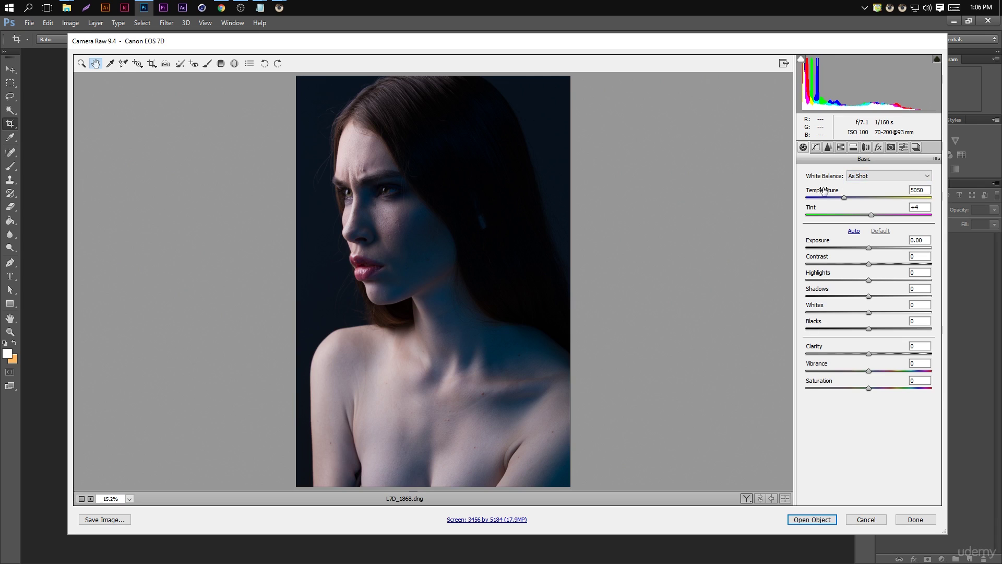
# Step: Review the Tone Curve and Detail adjustment settings, and return to the Basic adjustments
pyautogui.click(816, 148)
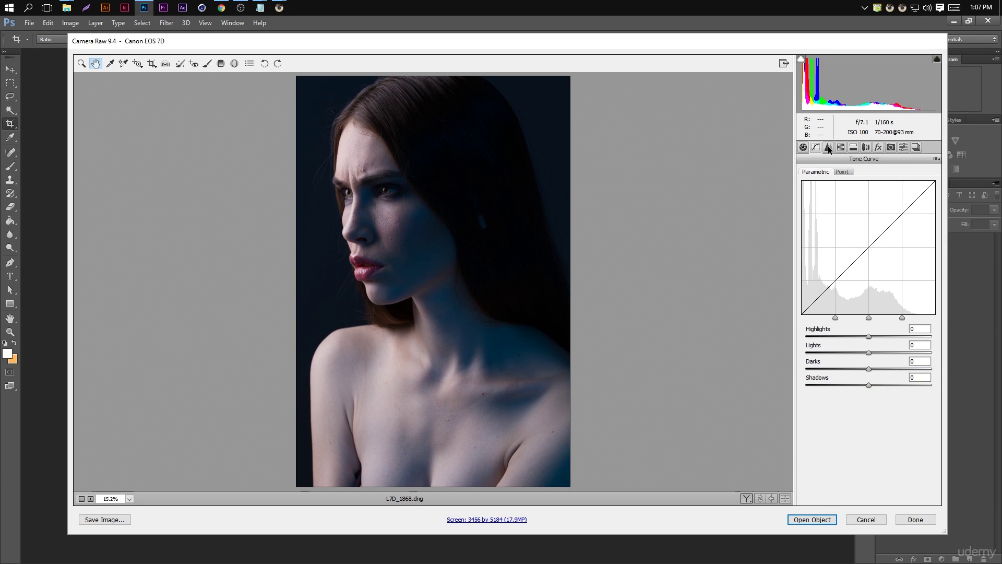
pyautogui.click(828, 148)
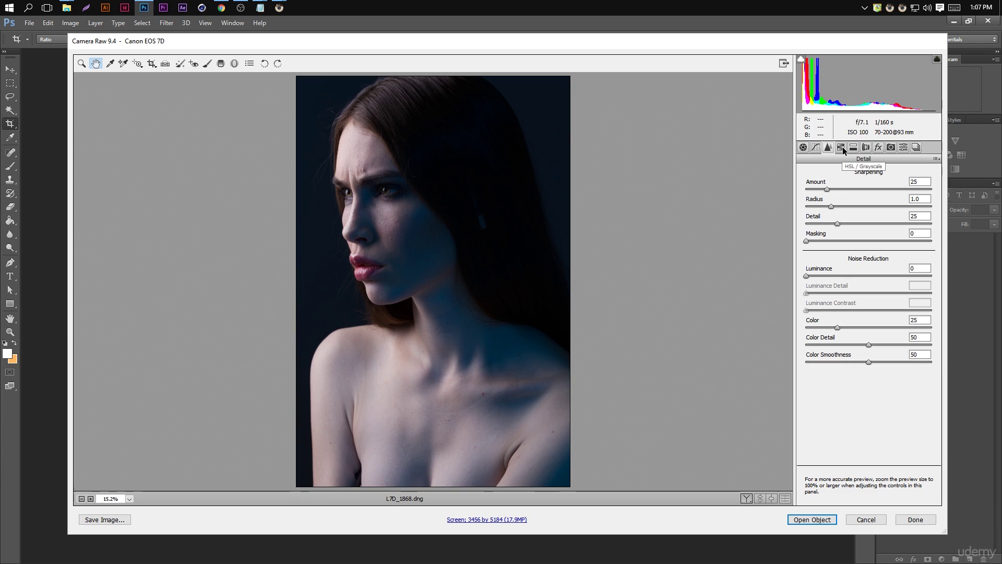
pyautogui.click(804, 147)
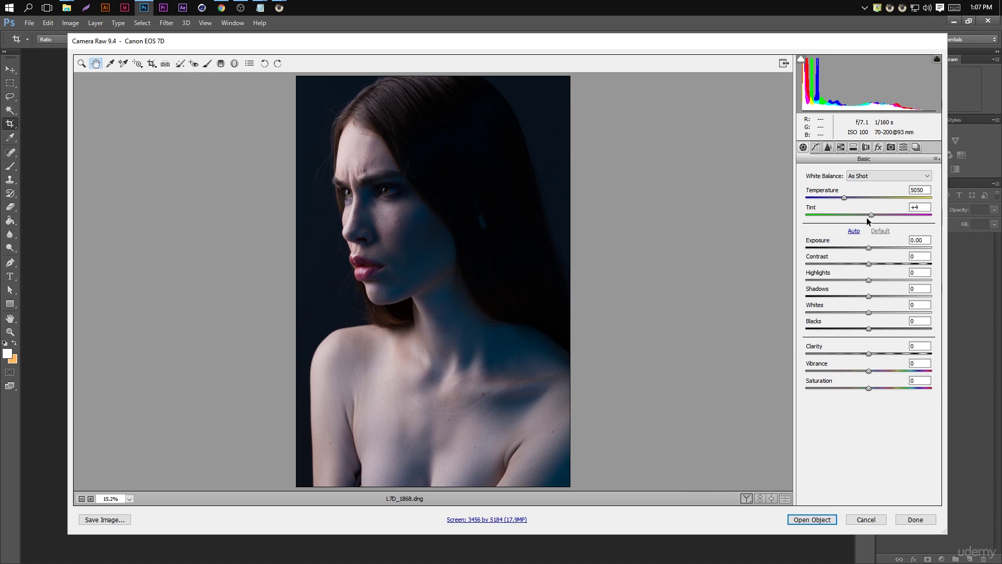
# Step: Raise the exposure to +2.40 and compare the image with its default settings and in the before/after view
pyautogui.moveTo(869, 251); pyautogui.dragTo(898, 248)
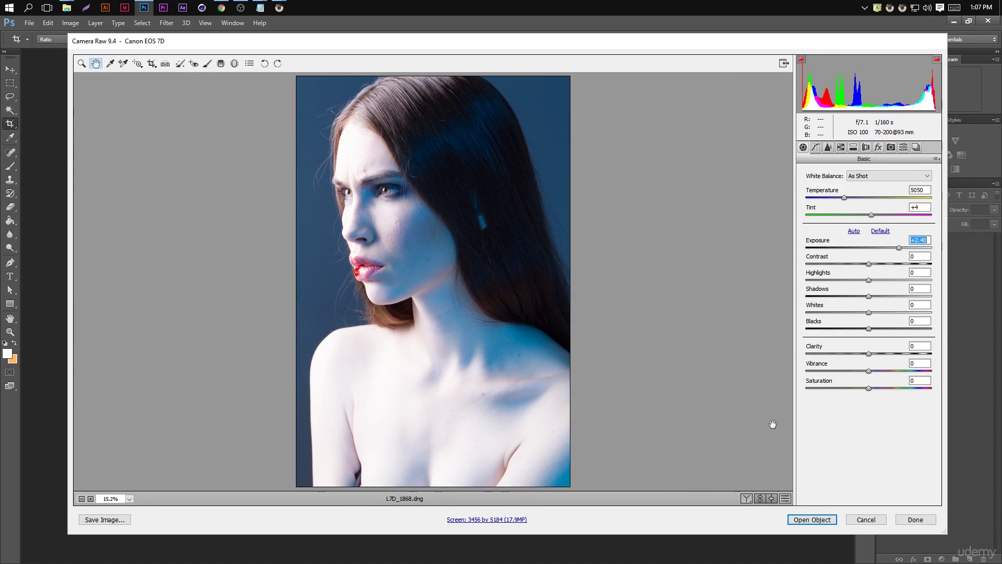
pyautogui.click(786, 499)
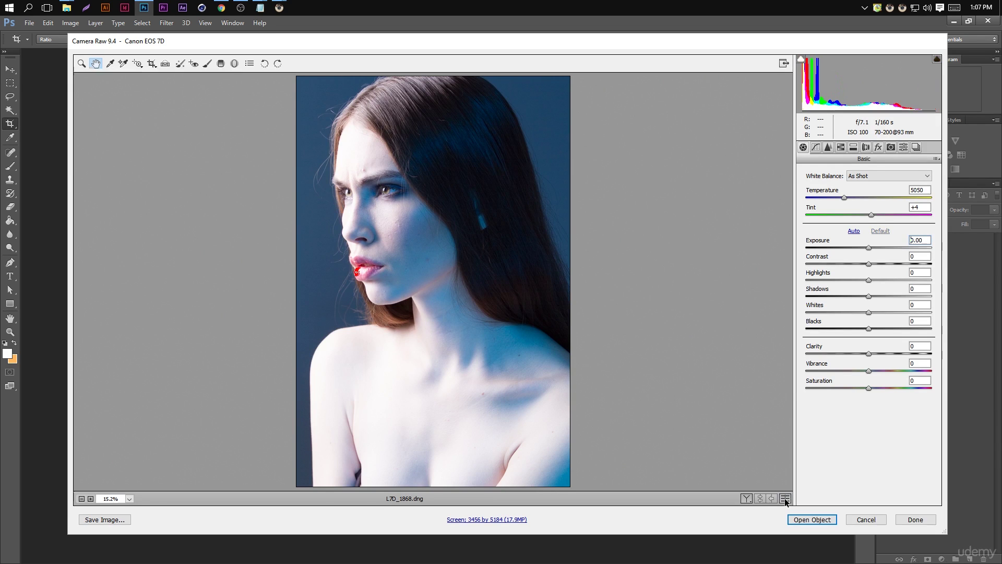
pyautogui.click(786, 499)
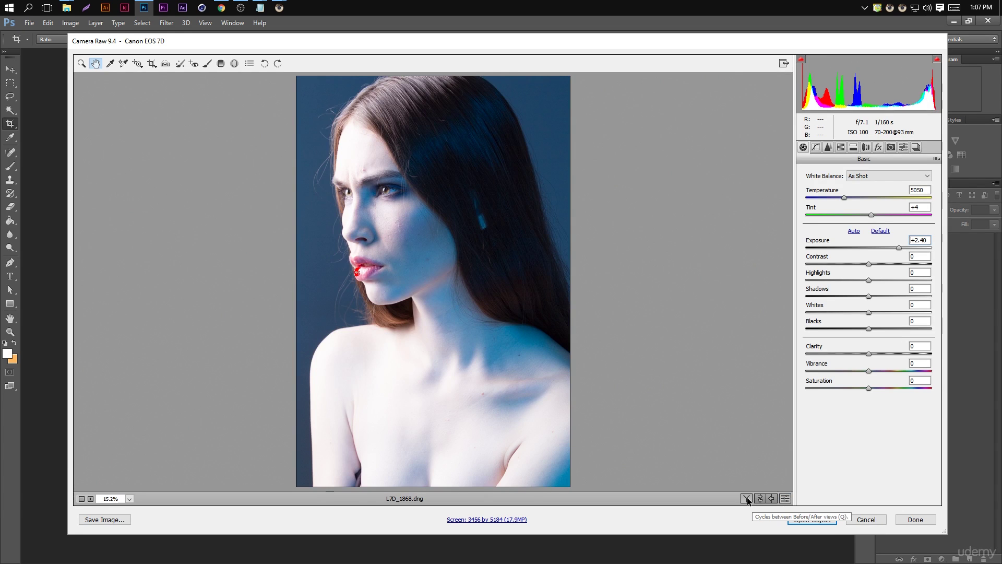
pyautogui.click(746, 497)
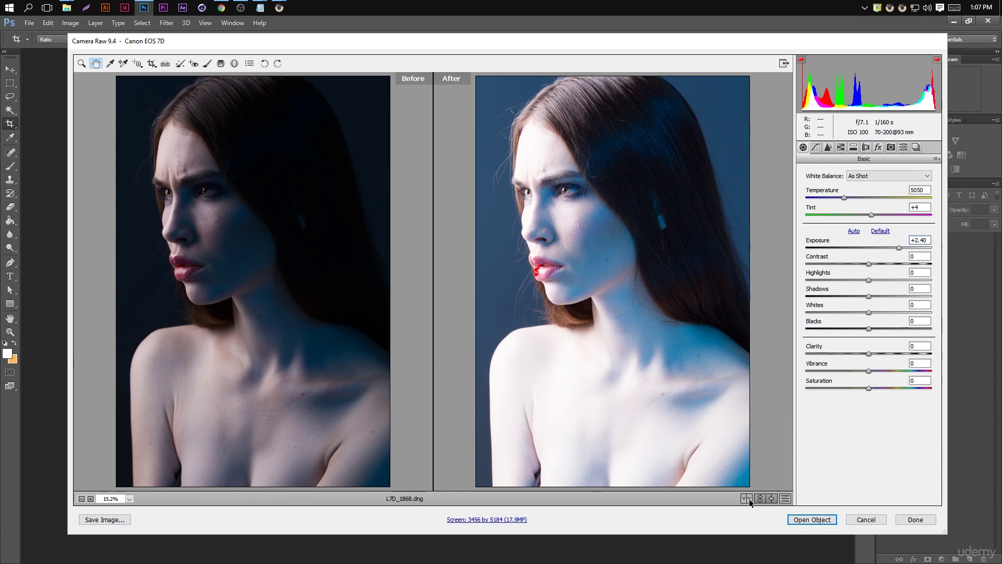
pyautogui.click(749, 499)
pyautogui.click(776, 435)
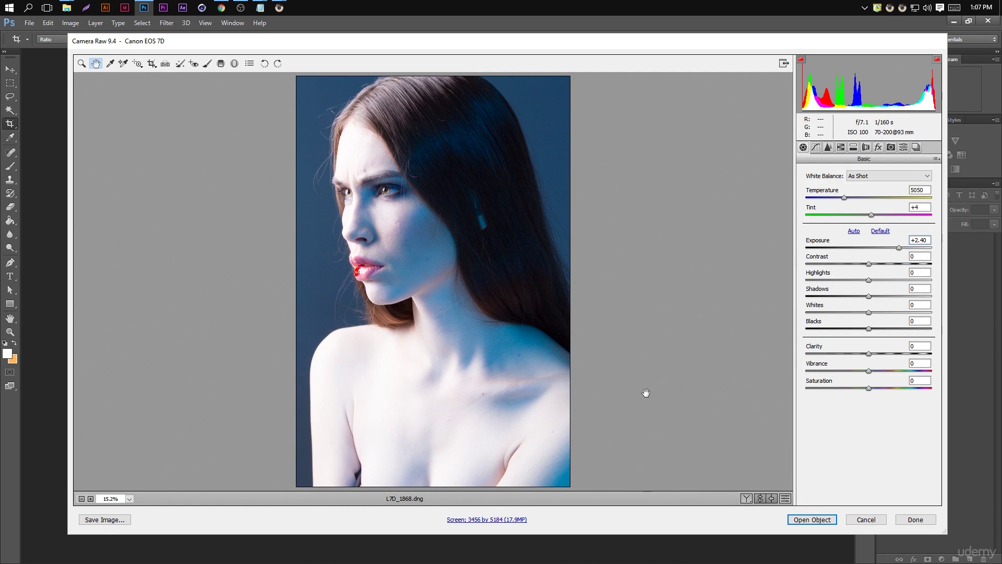
# Step: Reset the photo's exposure to 0
pyautogui.doubleClick(920, 240)
pyautogui.write('0')
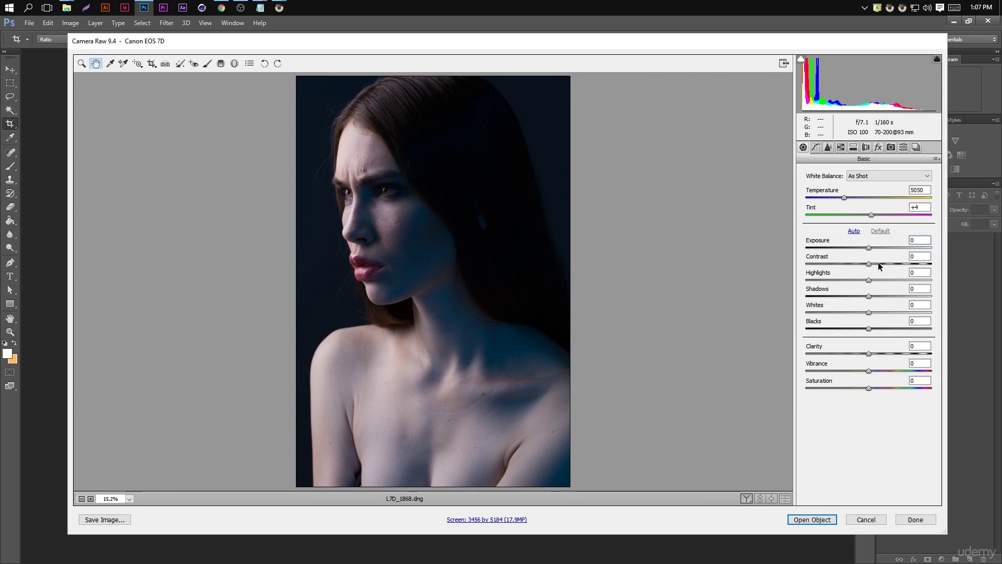
pyautogui.press('Return')
# Step: Open the workflow options and delete the existing Screen and Print presets
pyautogui.click(482, 520)
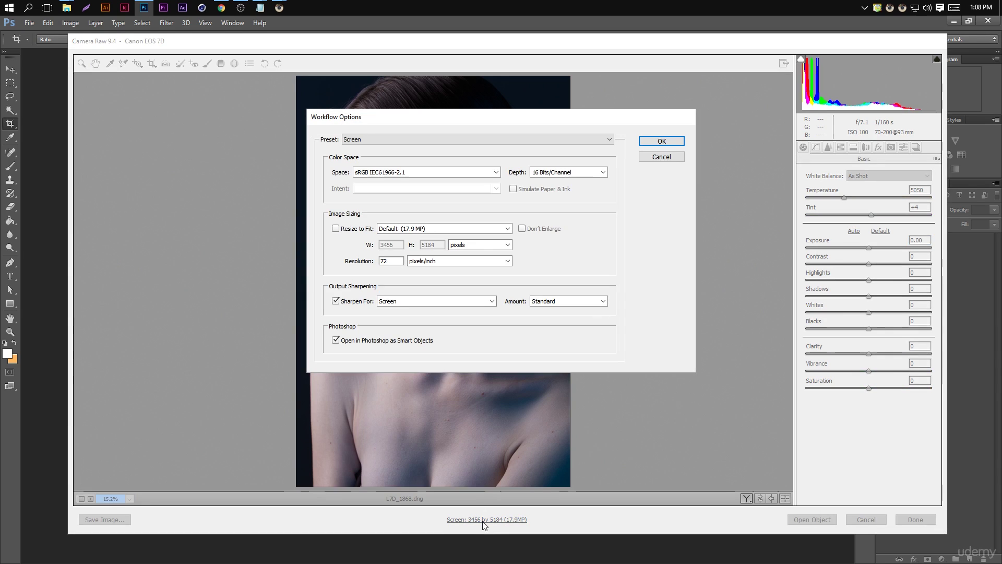
pyautogui.click(385, 139)
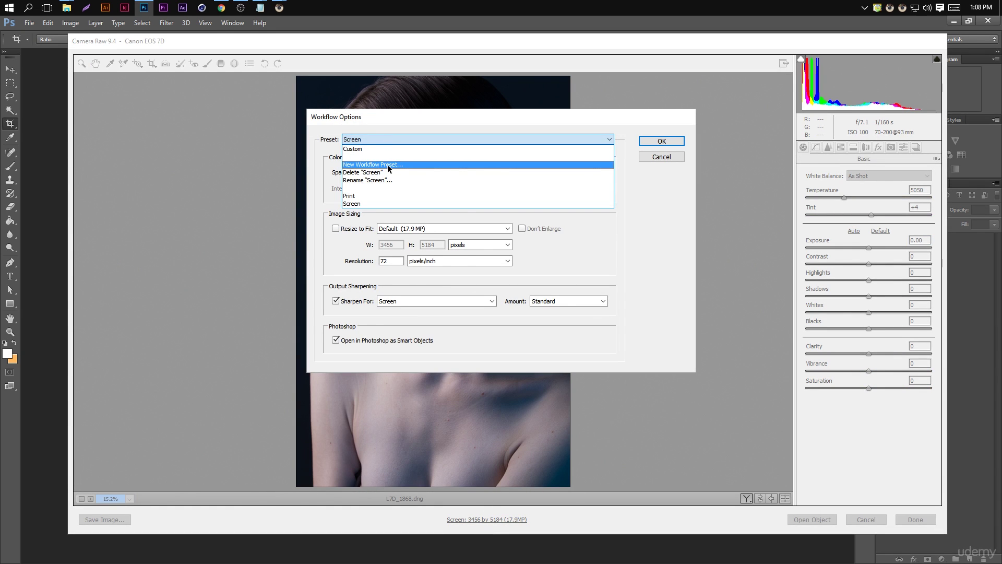
pyautogui.click(376, 173)
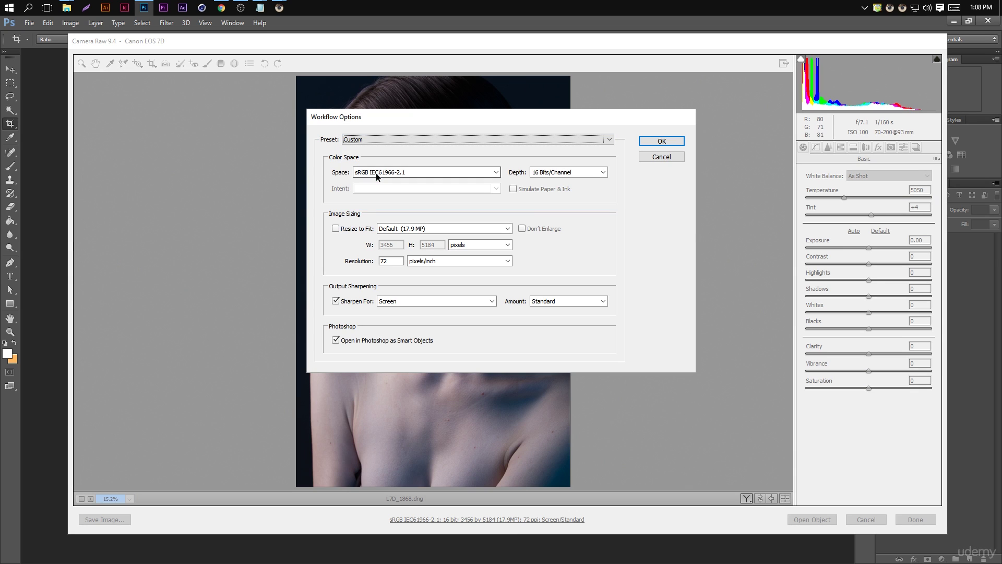
pyautogui.click(378, 139)
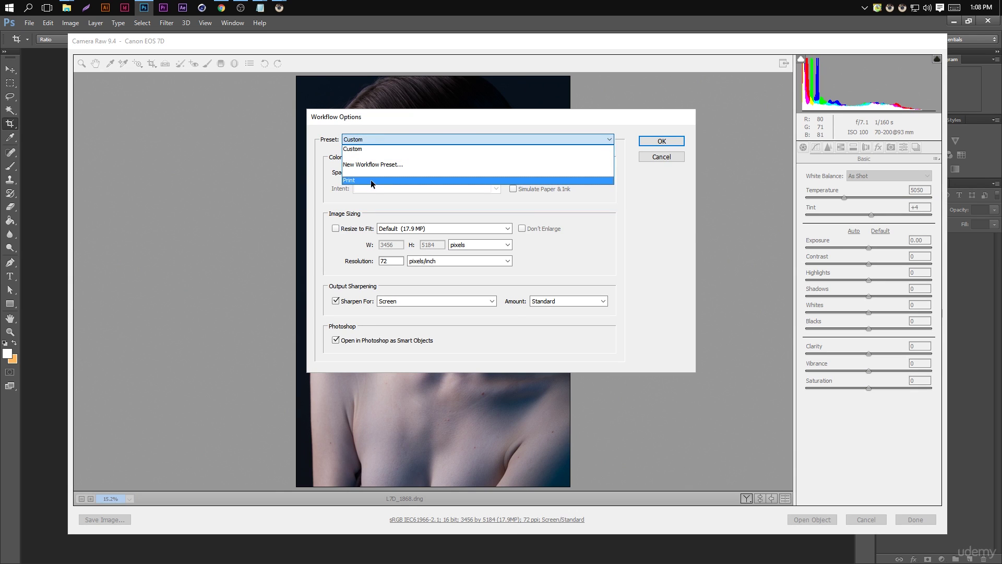
pyautogui.click(370, 180)
pyautogui.click(373, 140)
pyautogui.click(371, 172)
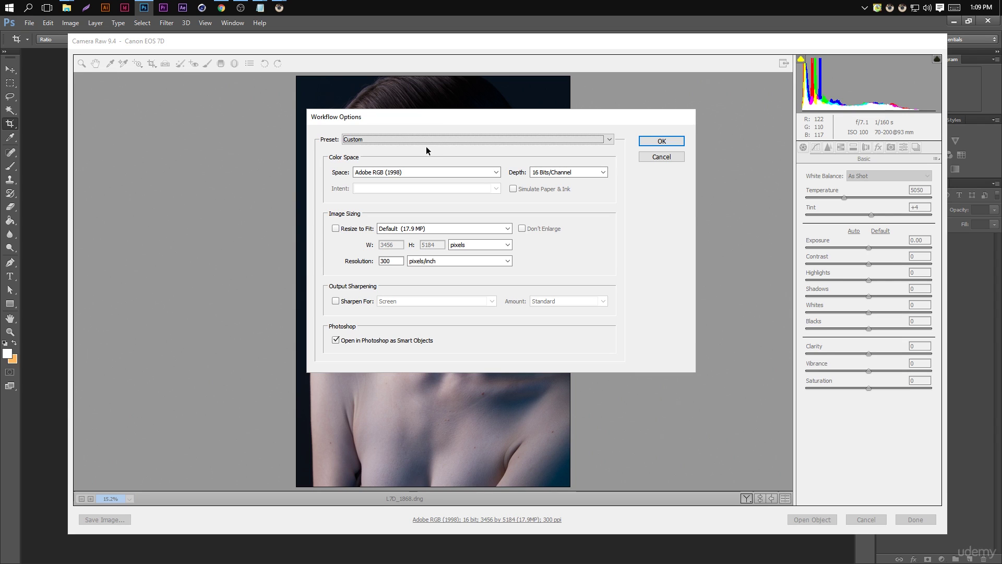
# Step: Configure the output with the Adobe RGB (1998) color space, 16 Bits/Channel depth and a resolution of 300 pixels/inch
pyautogui.click(368, 173)
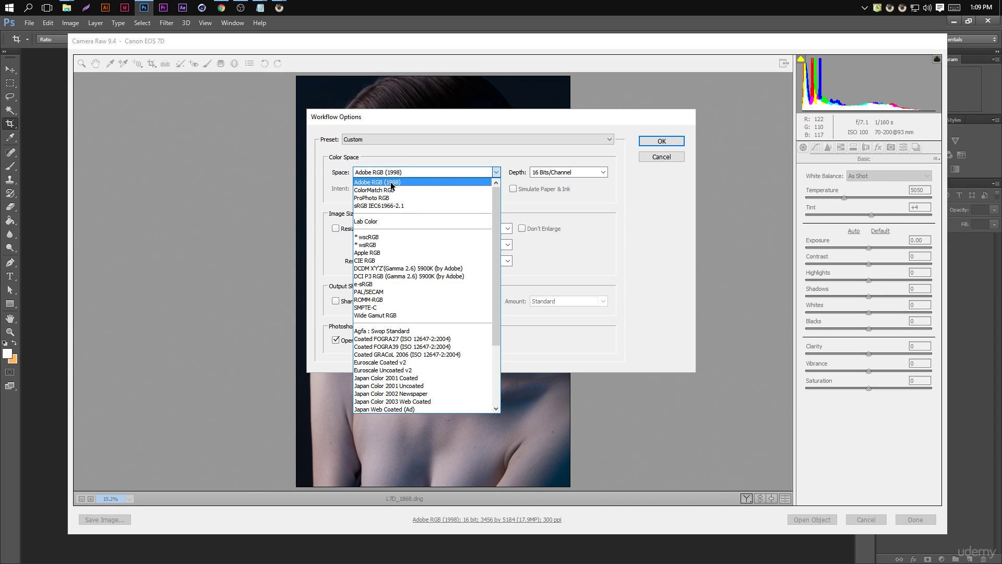
pyautogui.click(391, 182)
pyautogui.click(548, 173)
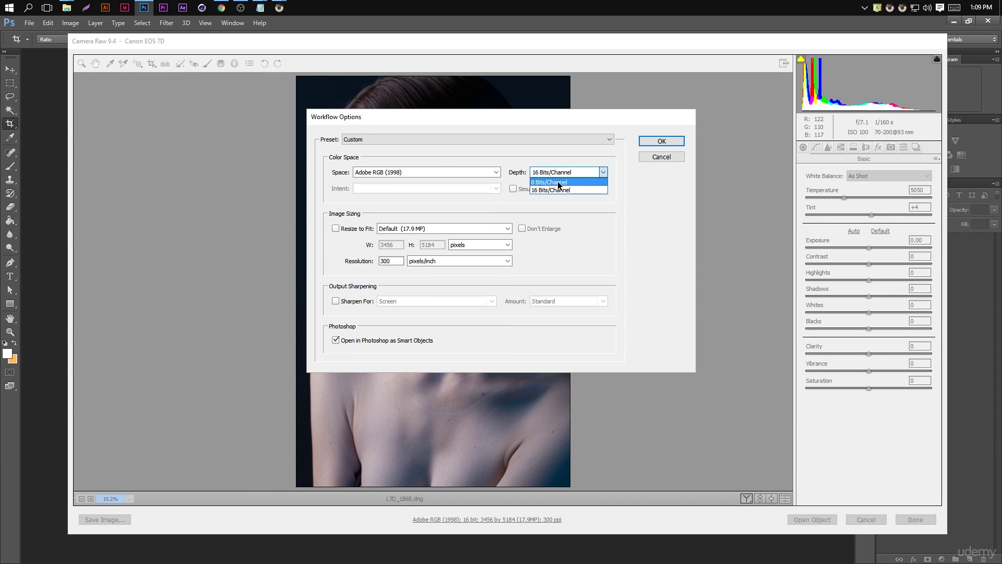
pyautogui.click(548, 182)
pyautogui.click(562, 173)
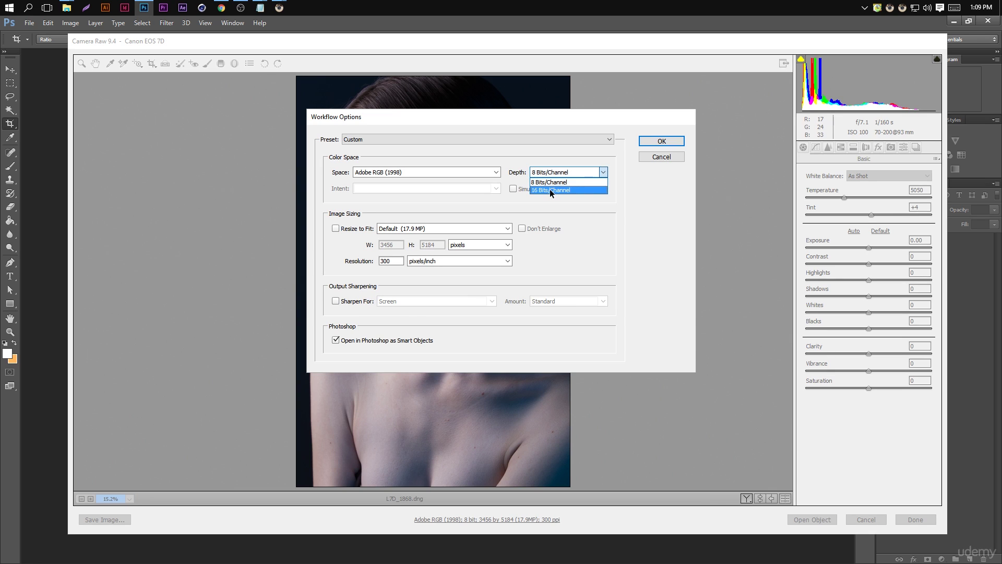
pyautogui.click(557, 189)
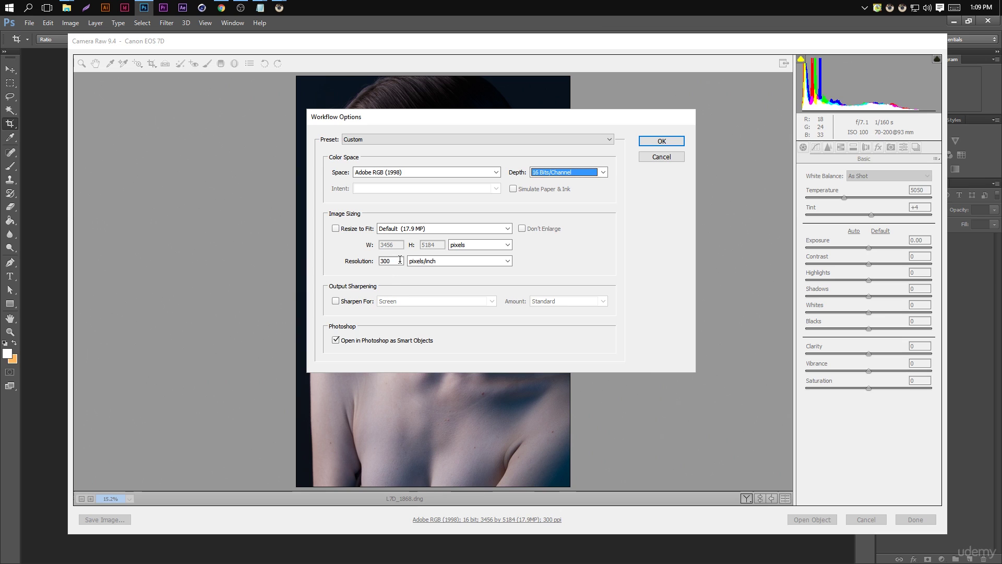
pyautogui.doubleClick(381, 262)
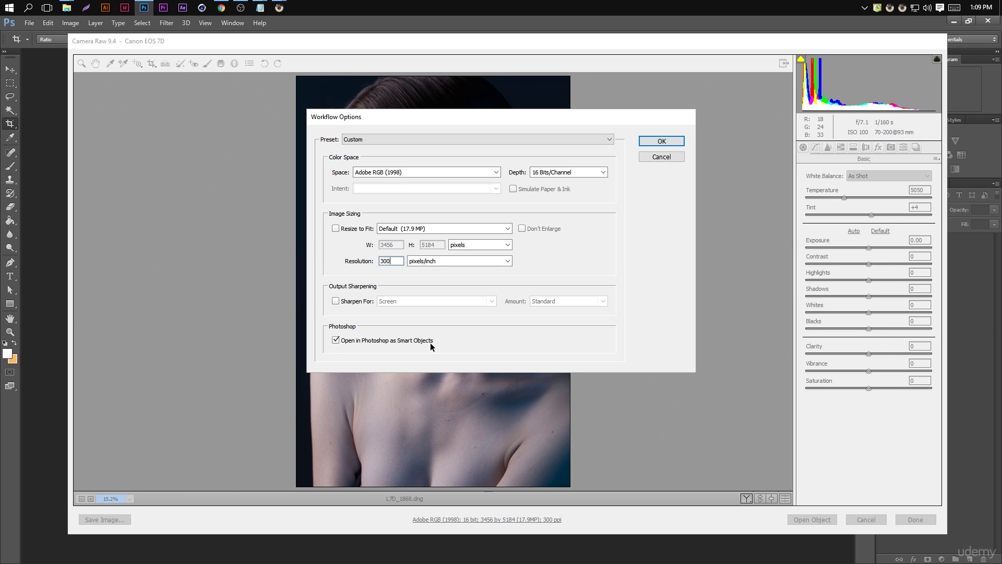
# Step: Save the current workflow settings as a new preset named Print
pyautogui.click(405, 140)
pyautogui.click(378, 139)
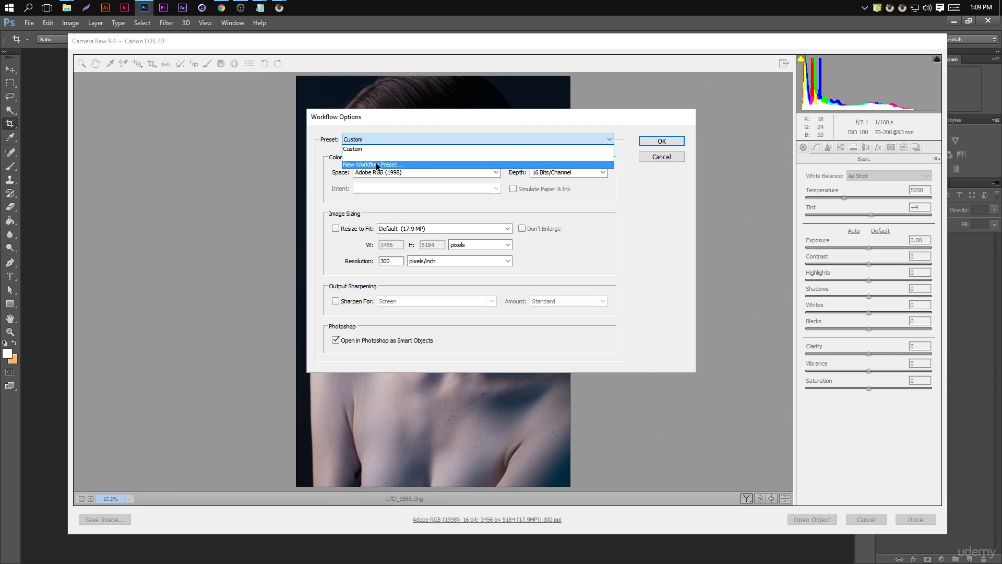
pyautogui.click(377, 164)
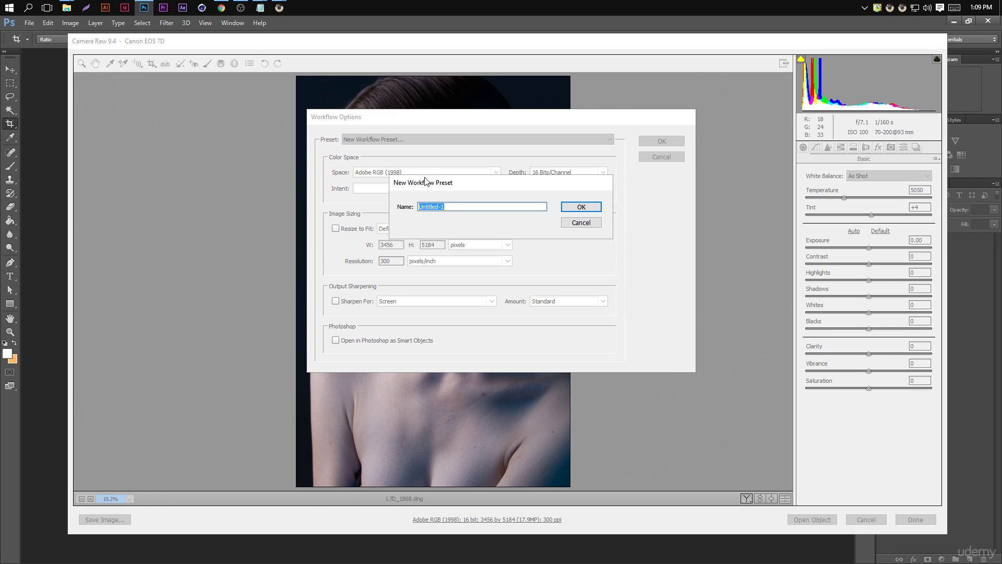
pyautogui.write('Print')
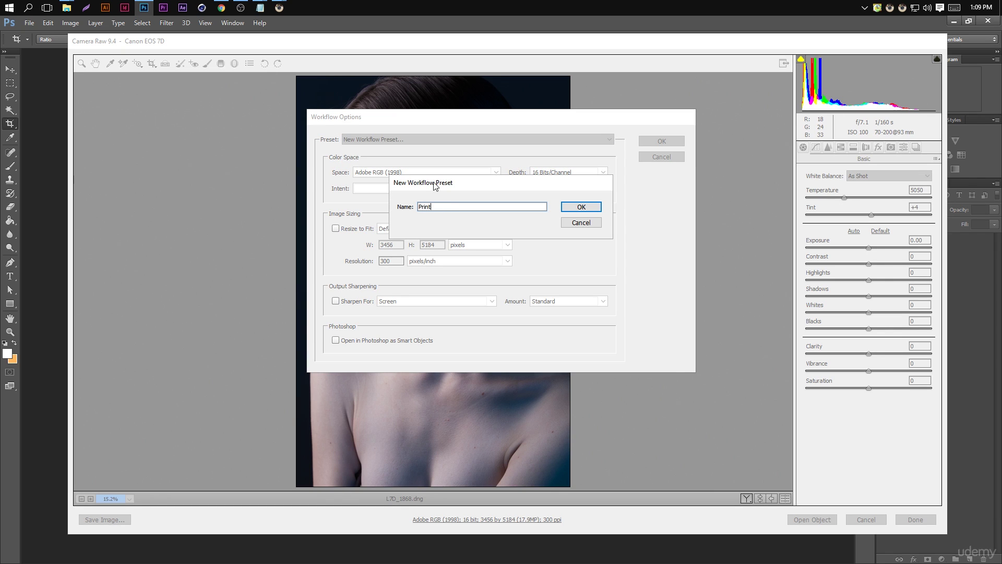
pyautogui.click(585, 207)
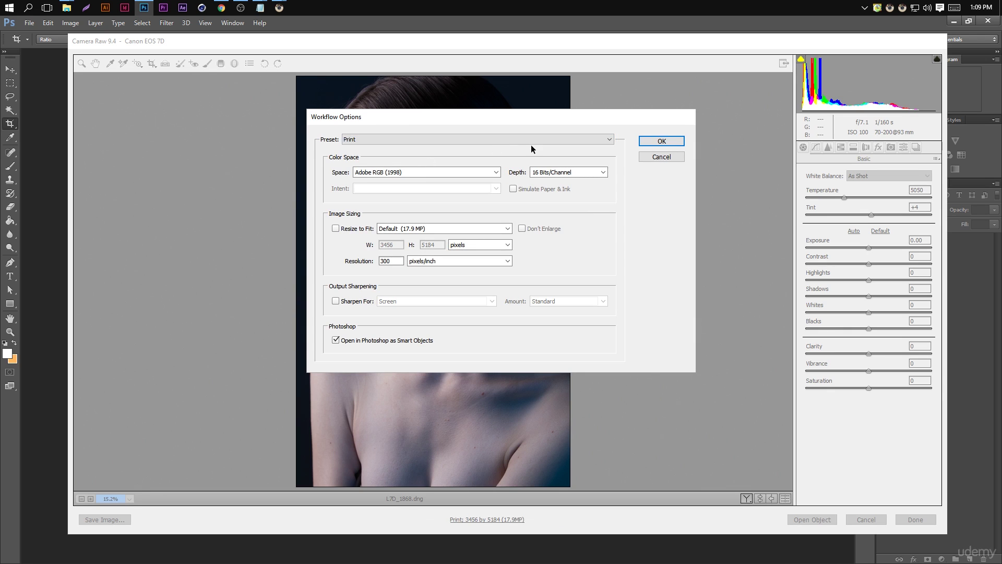
pyautogui.click(386, 140)
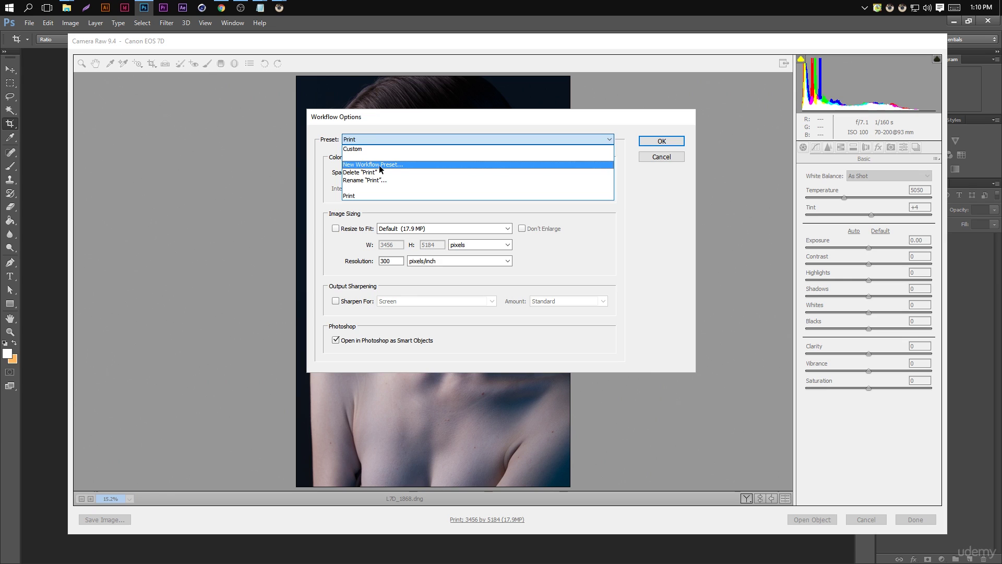
pyautogui.click(383, 165)
pyautogui.write('Sc')
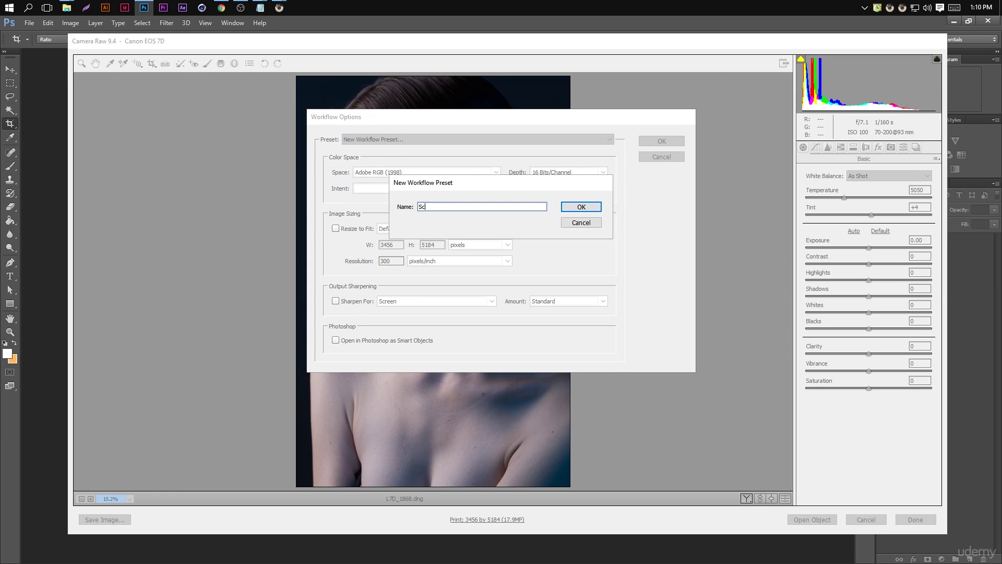
pyautogui.write('rene')
pyautogui.press('Return')
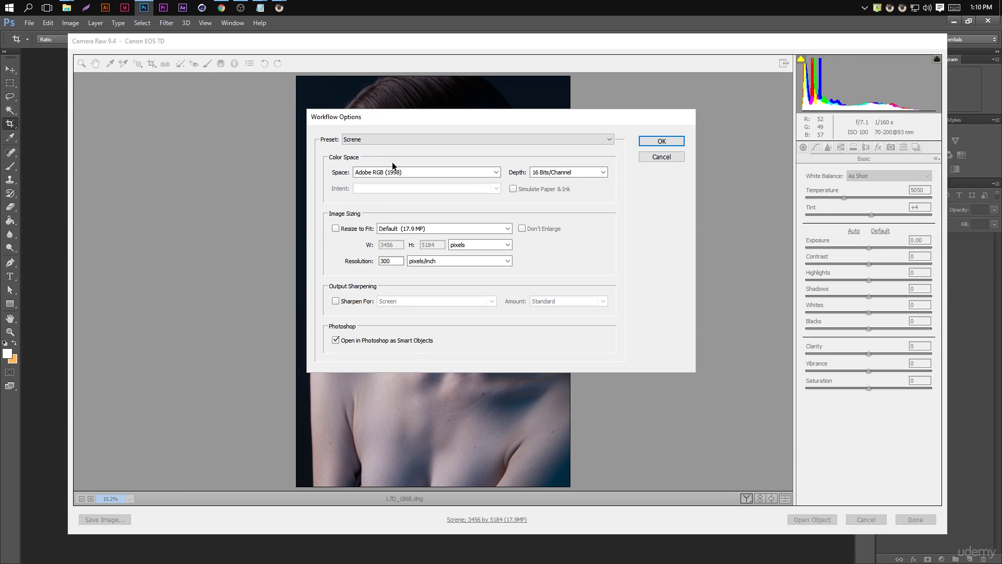
pyautogui.click(384, 139)
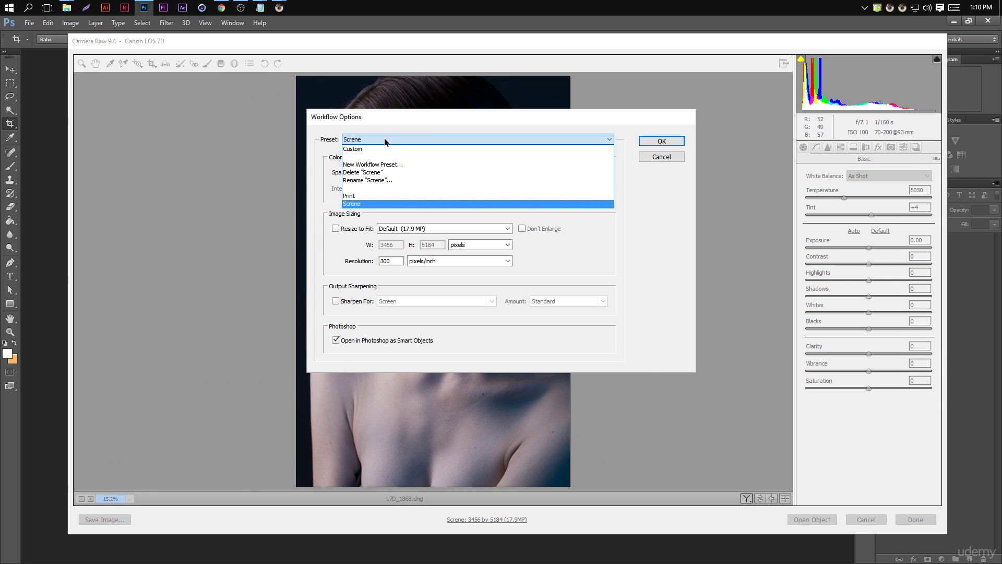
pyautogui.click(370, 171)
# Step: Create a new workflow preset named Screen from the current settings
pyautogui.click(385, 141)
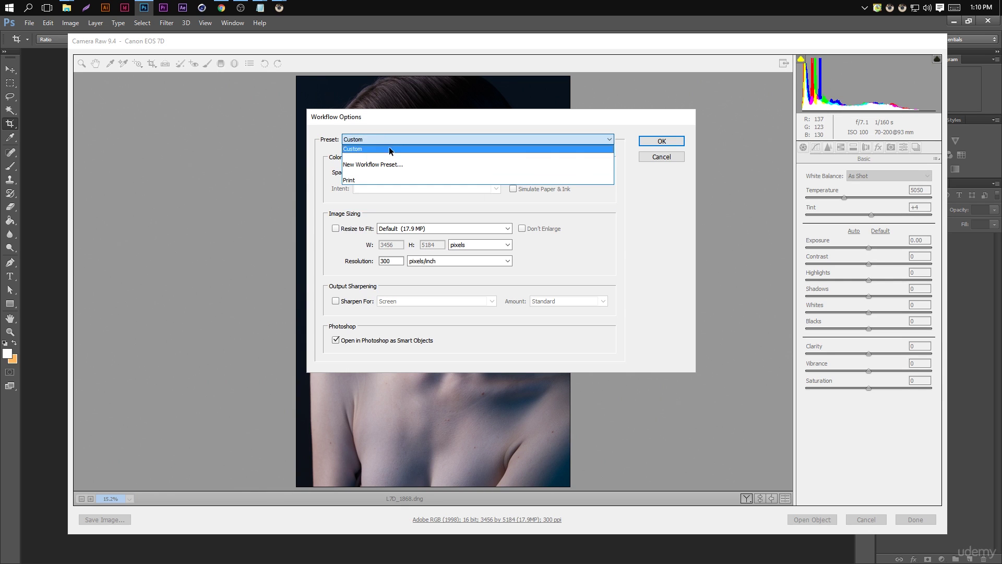
pyautogui.click(384, 164)
pyautogui.write('Scree')
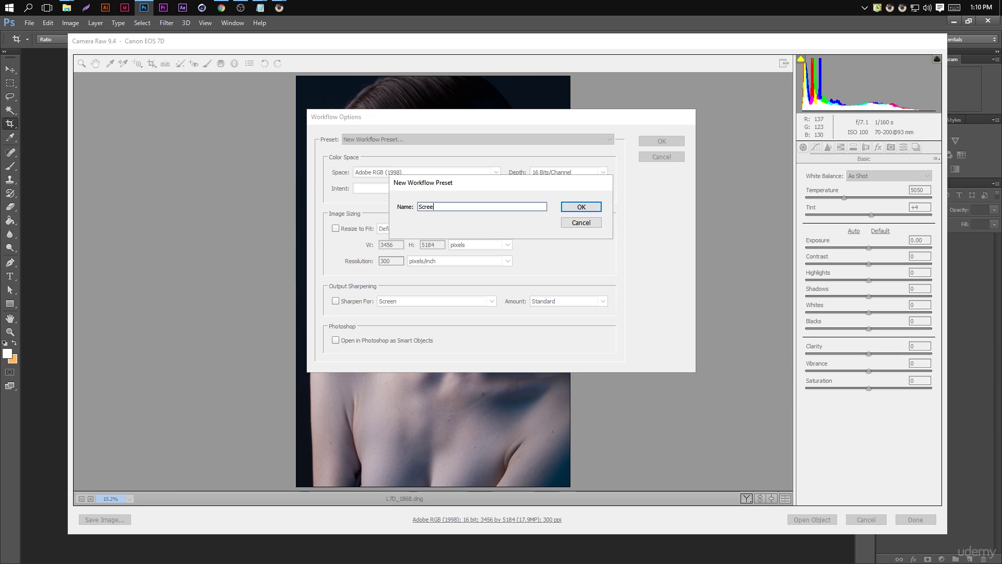
pyautogui.write('n')
pyautogui.press('Return')
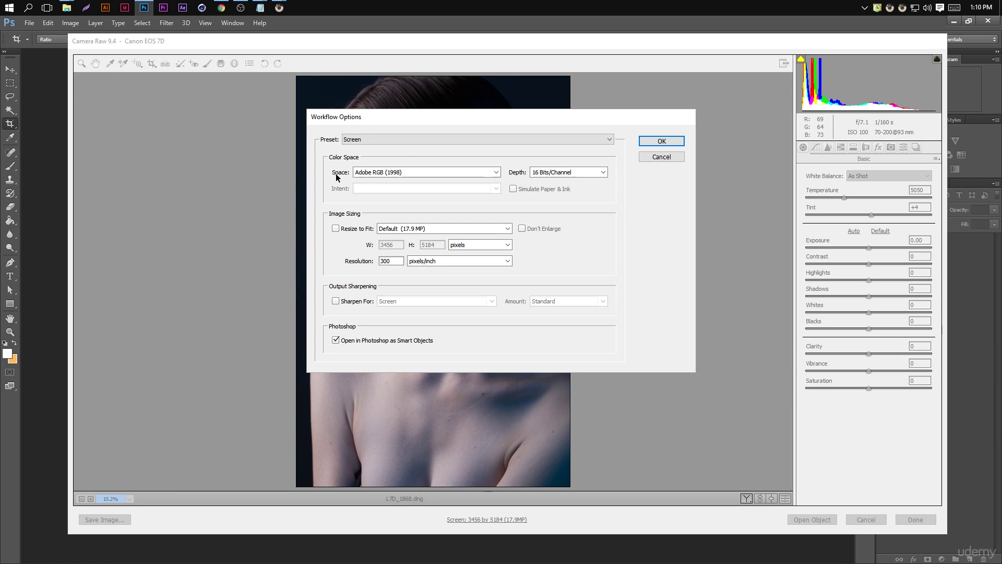
# Step: Change the color space of the Screen preset to sRGB IEC61966-2.1
pyautogui.click(377, 173)
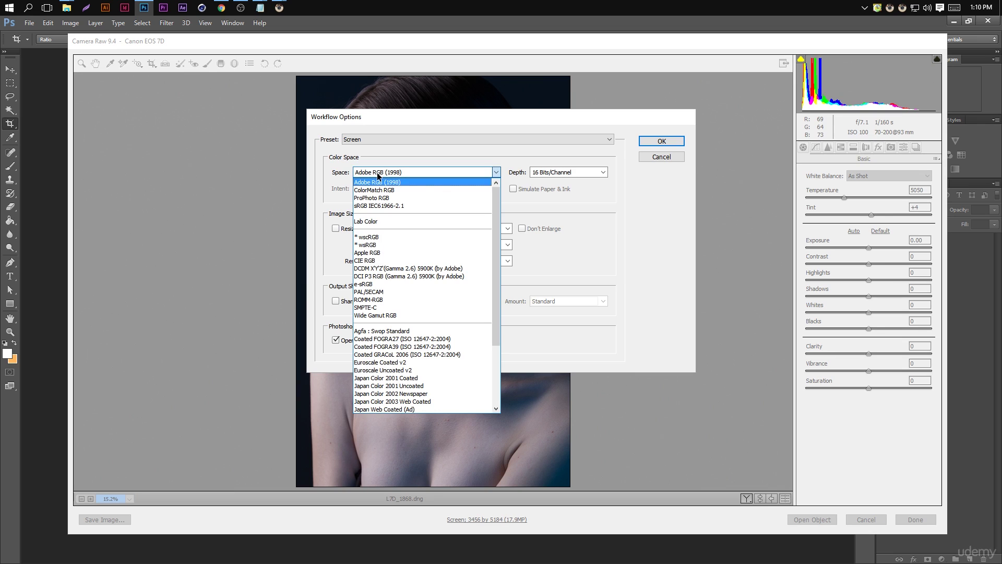
pyautogui.click(393, 206)
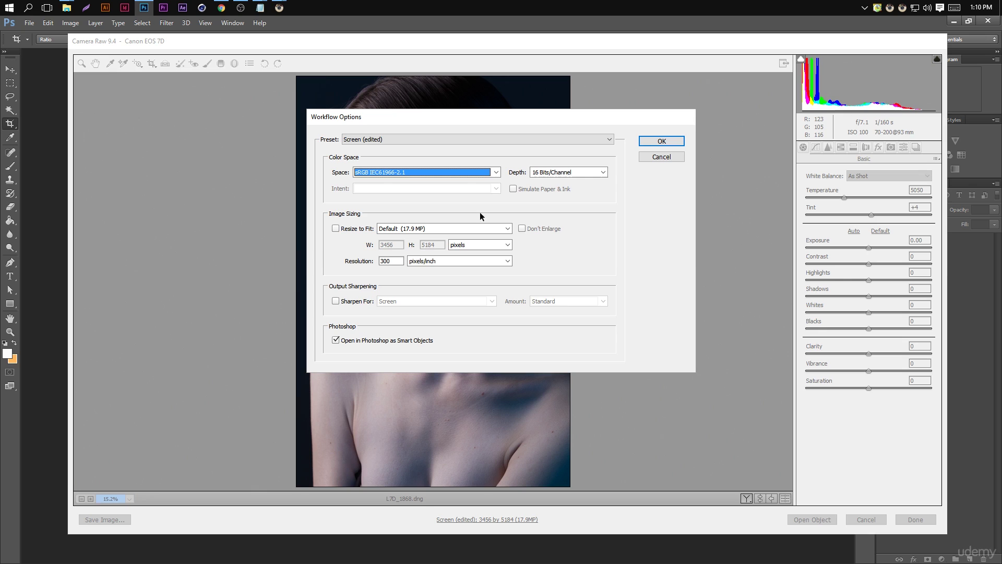
# Step: Set the resolution to 72 pixels/inch and enable output sharpening for Screen with the Standard amount
pyautogui.click(399, 259)
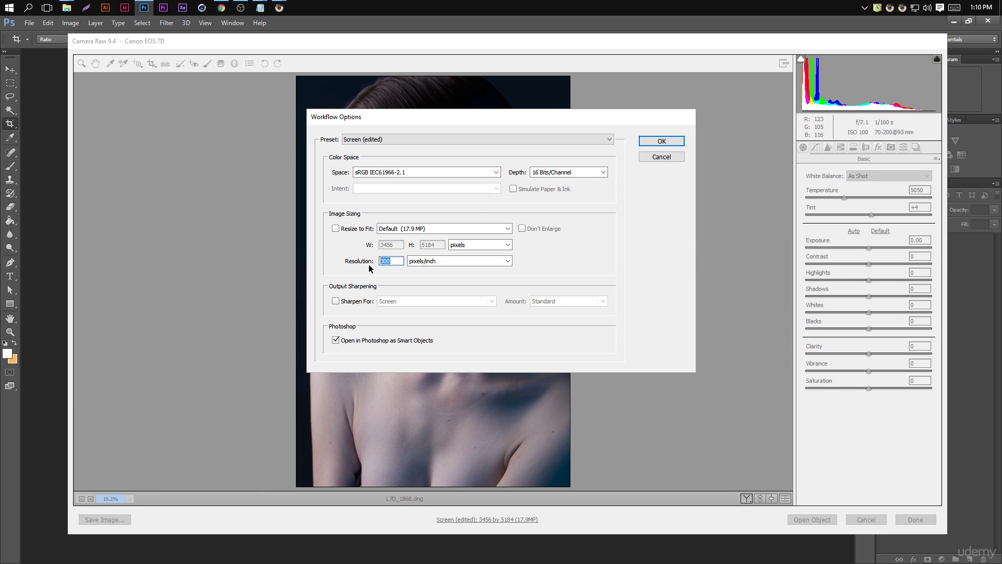
pyautogui.write('72')
pyautogui.click(335, 301)
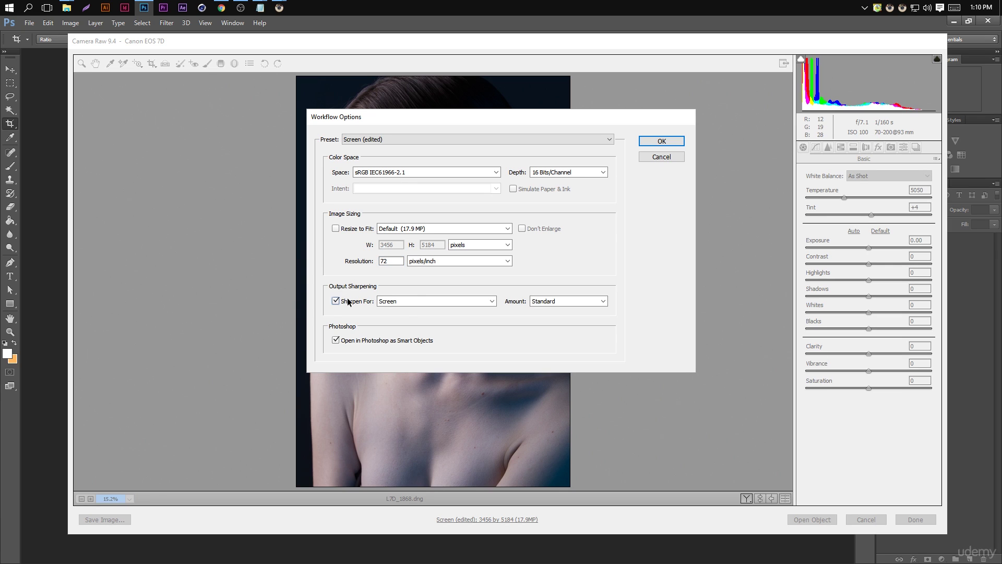
pyautogui.click(397, 302)
pyautogui.click(396, 309)
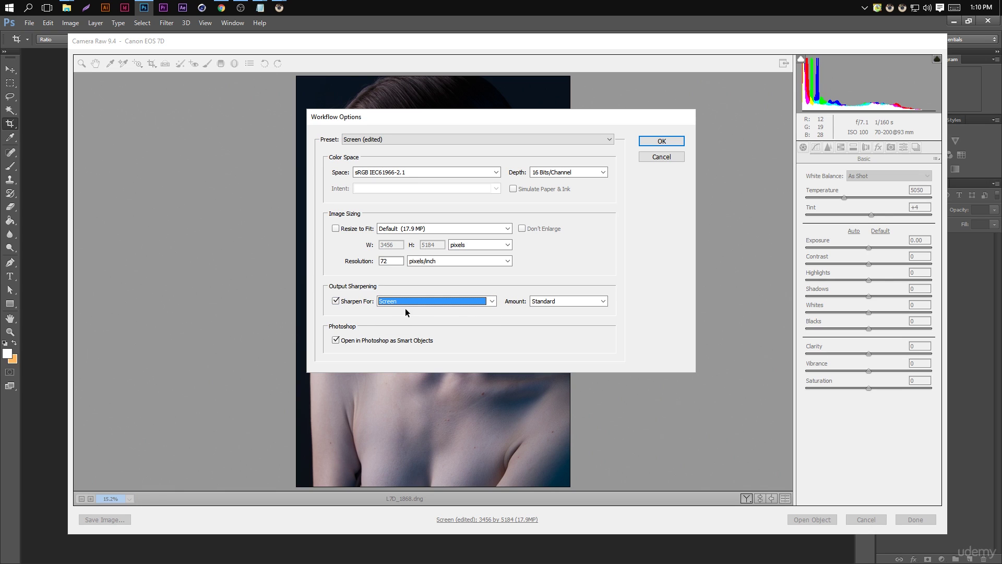
pyautogui.click(569, 300)
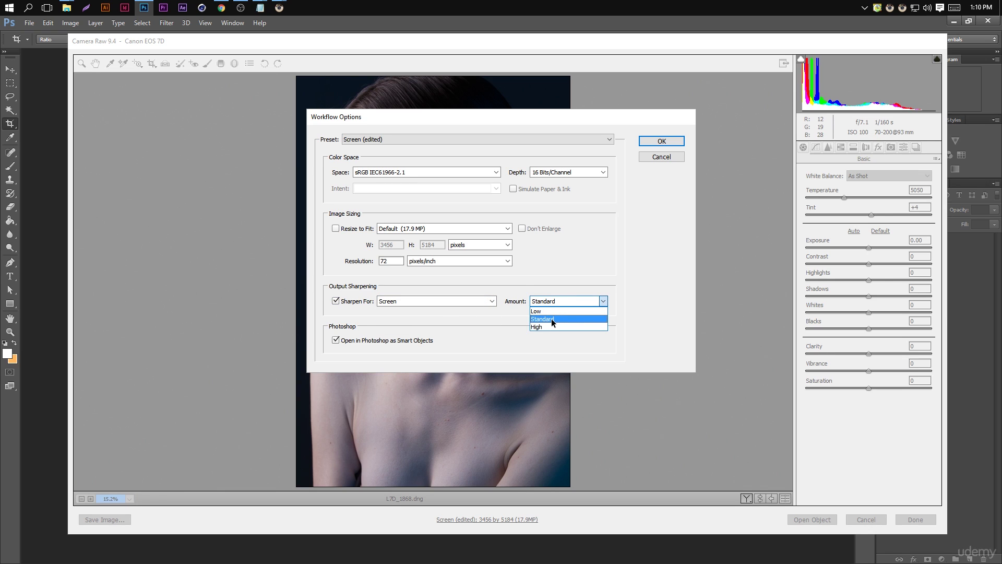
pyautogui.click(552, 319)
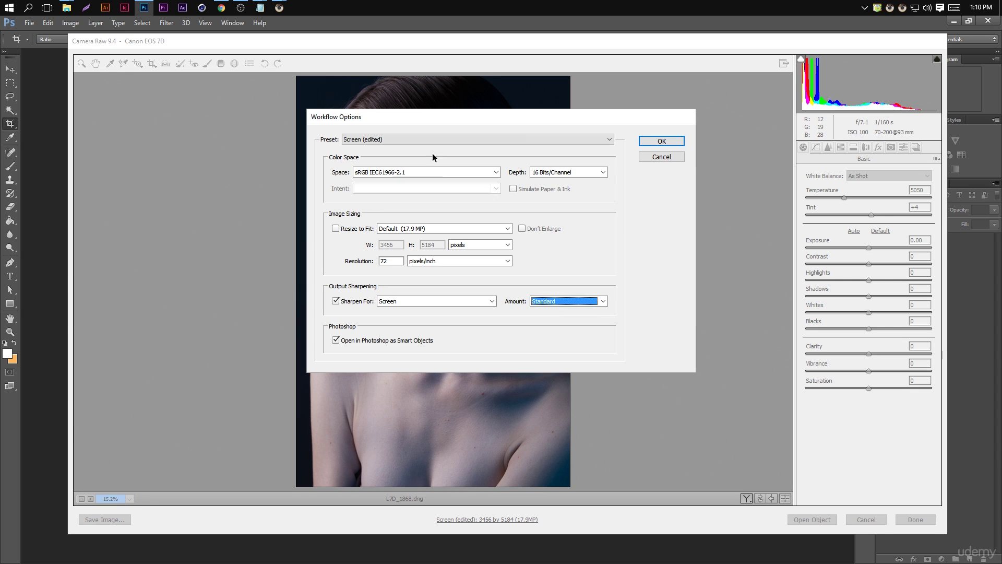
# Step: Update the Screen workflow preset with the edited settings and accept the workflow options
pyautogui.click(396, 139)
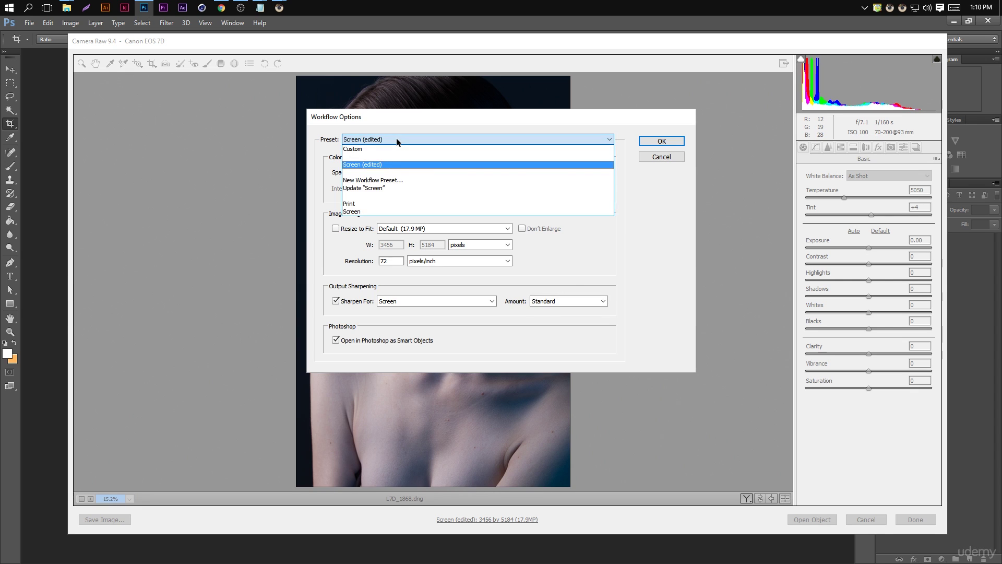
pyautogui.click(353, 187)
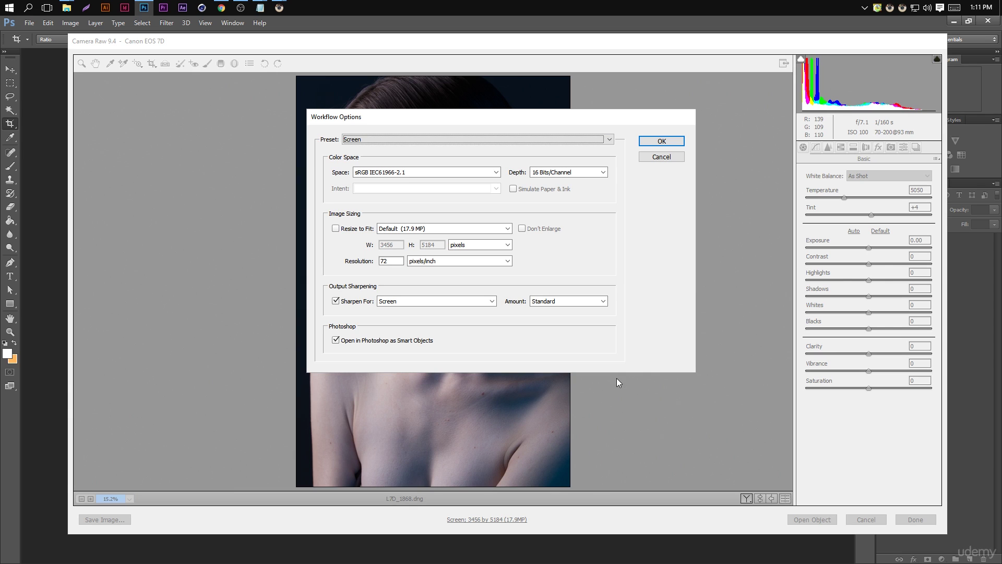
pyautogui.click(660, 140)
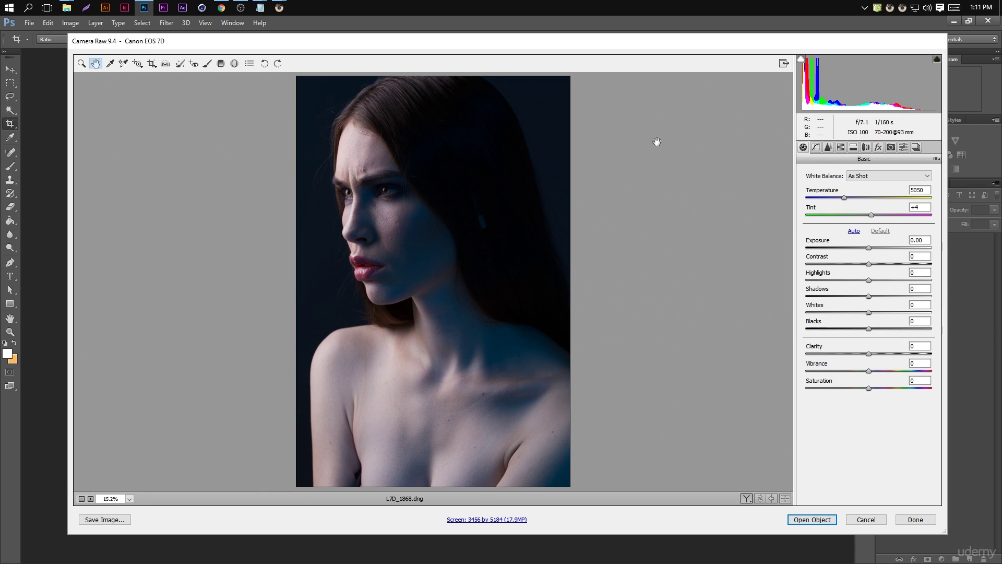